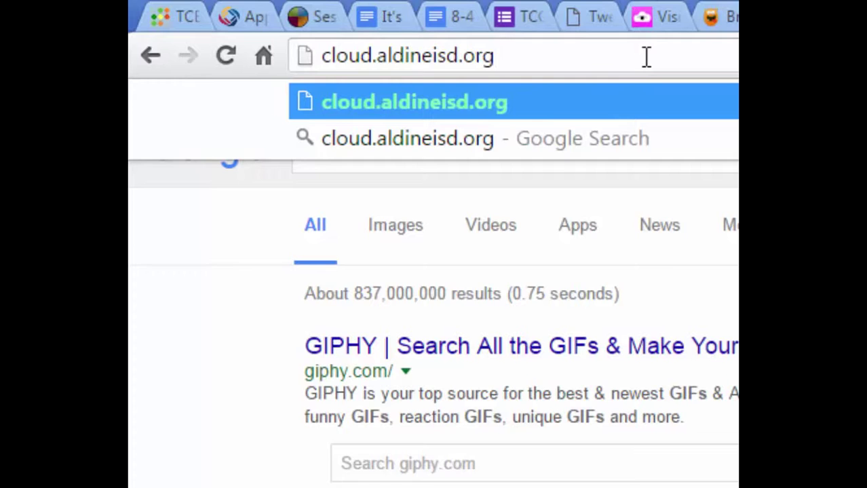
Load cloud.aldineisd.org in Google Chrome
key(Return)
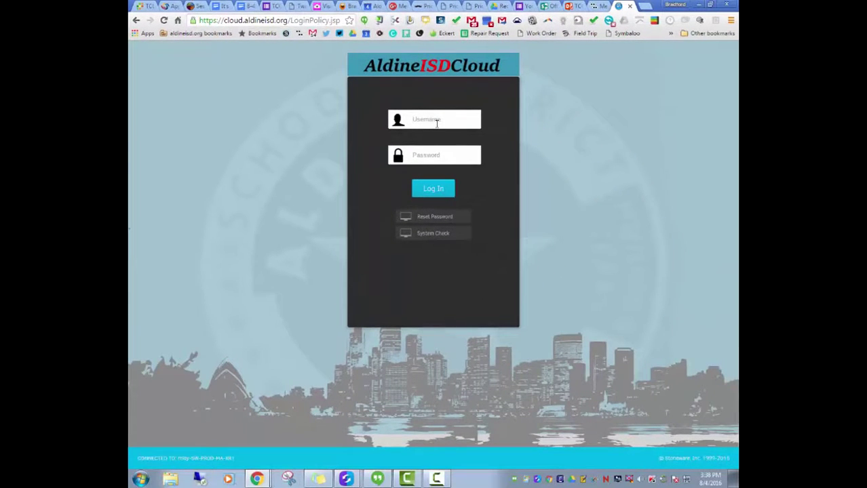
Log in to Aldine ISD Cloud with the account username and password
click(437, 123)
text(beharris2)
key(Tab)
text(••••••••••)
key(Return)
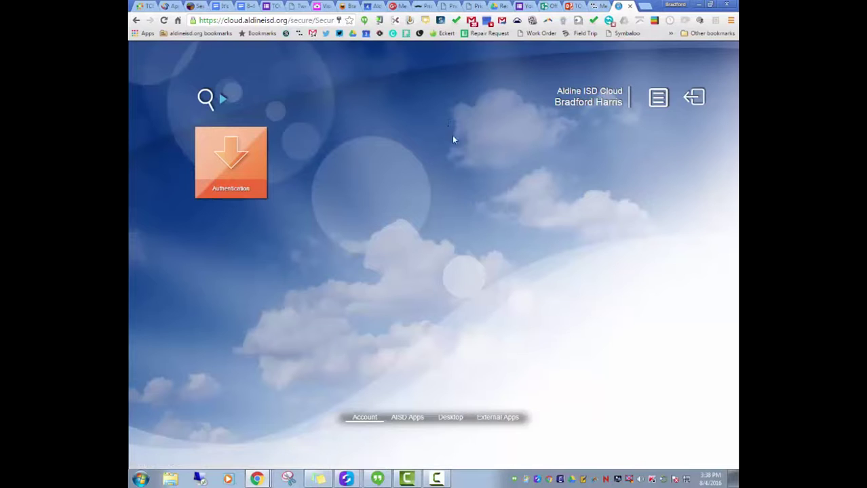
Launch the Access Request Management System tile from the AISD Apps section
click(402, 420)
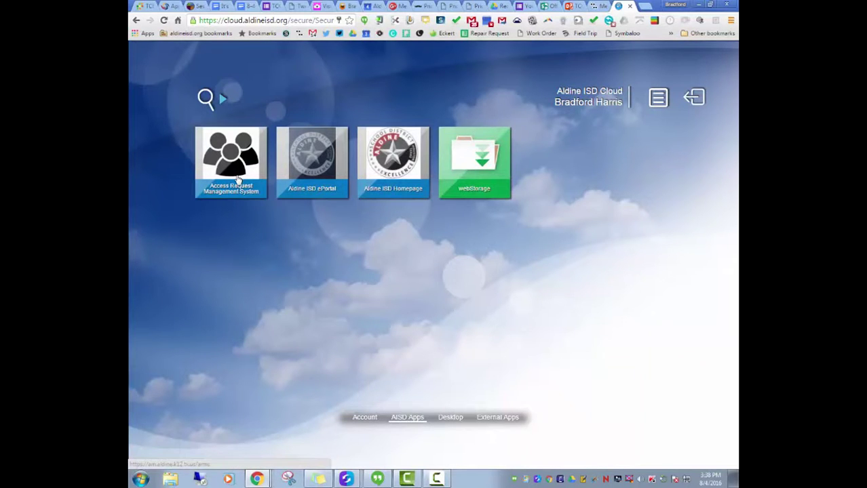
click(237, 179)
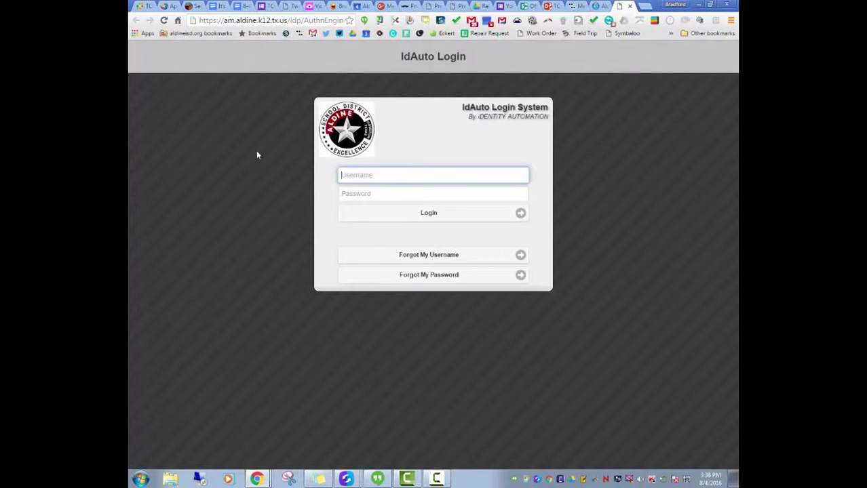
Sign in on the IdAuto Login page with the district username and password
text(beharris2)
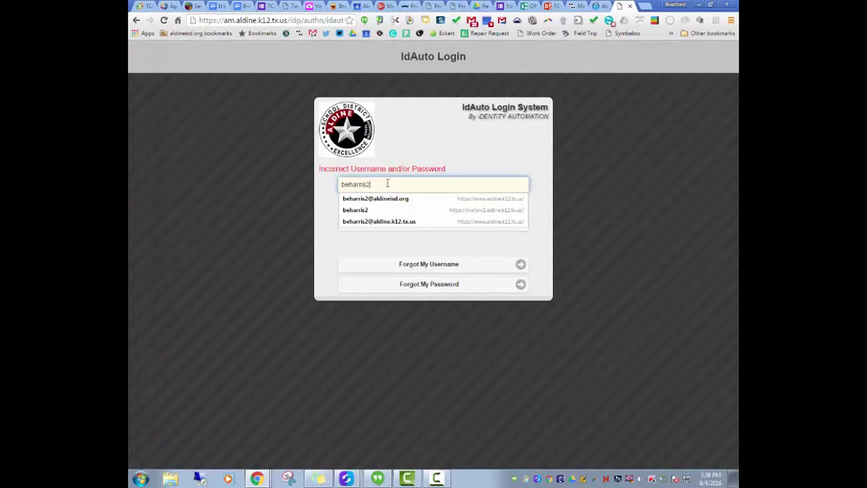
key(Tab)
text(*******)
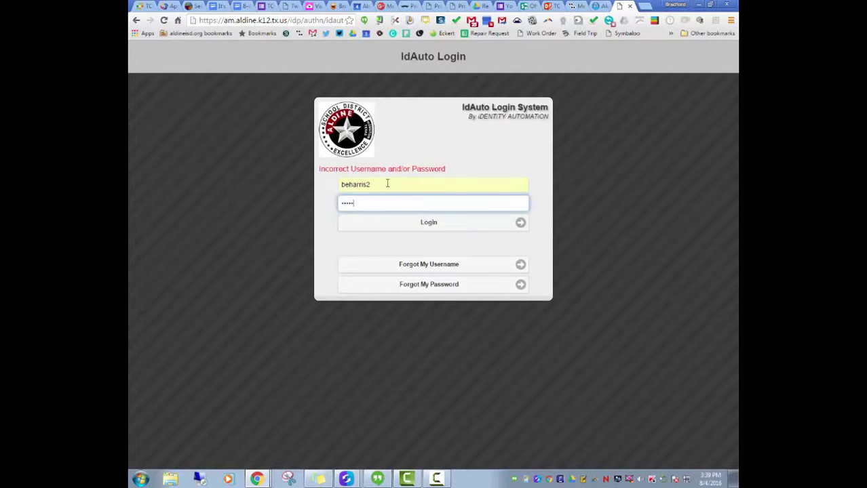
text(***)
key(Return)
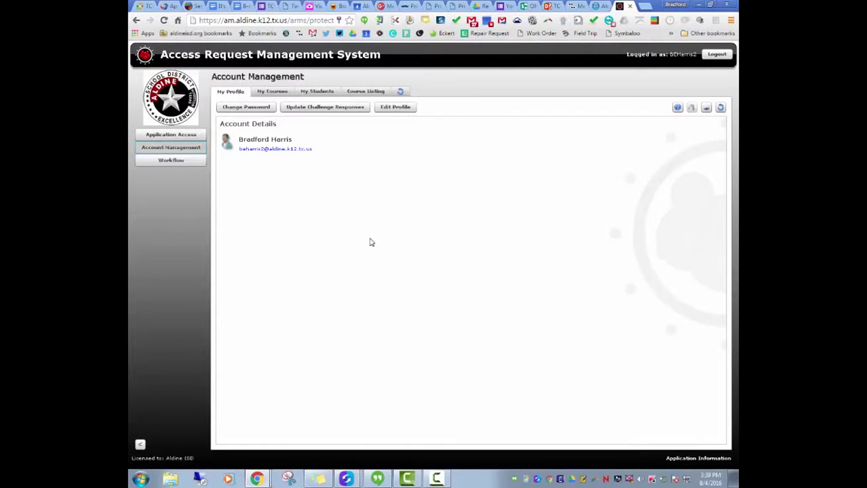
click(247, 108)
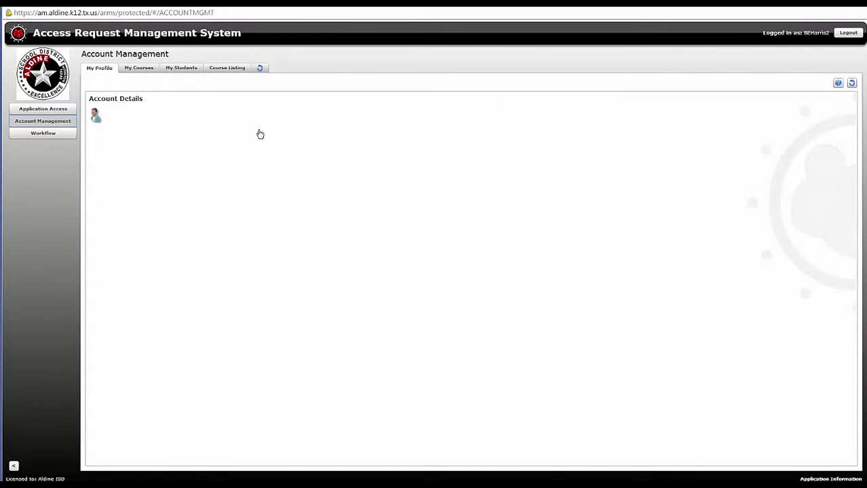
Switch to the My Students tab under Account Management
click(187, 69)
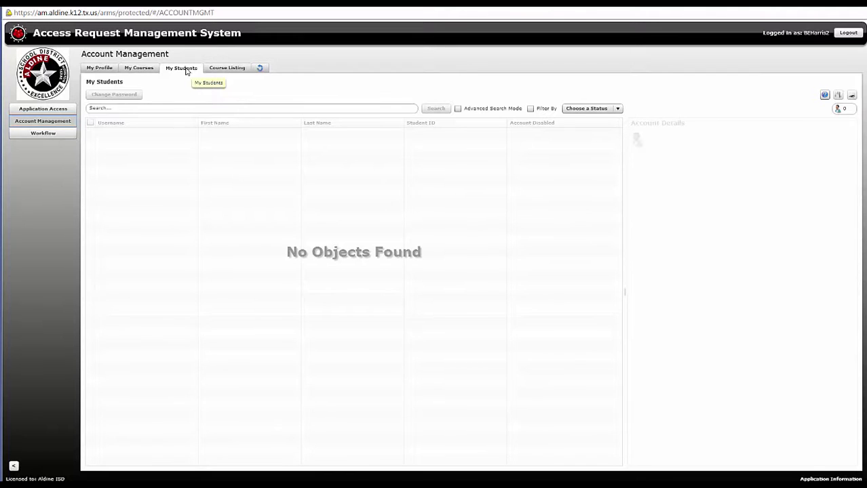
Search My Students for 'smith', returning three matching student accounts
click(154, 109)
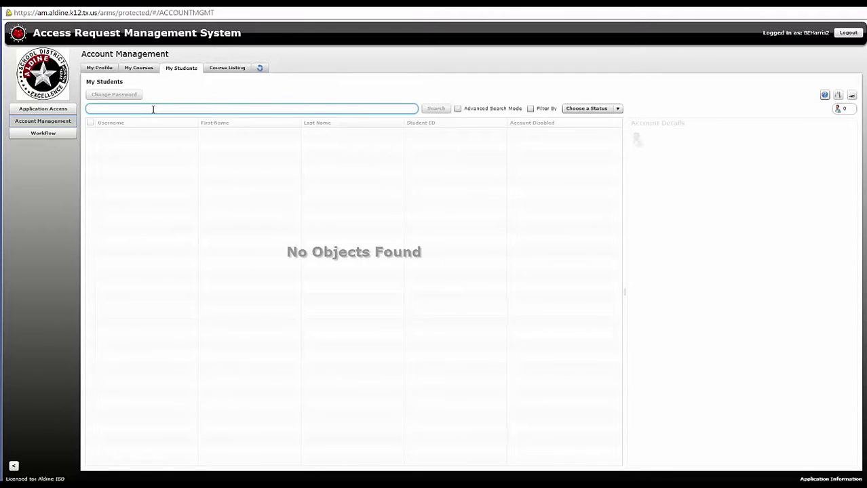
text(smith)
key(Return)
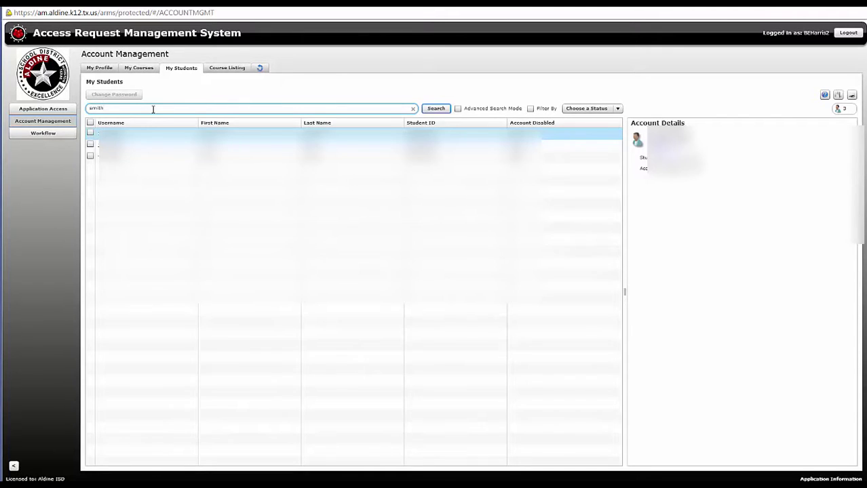
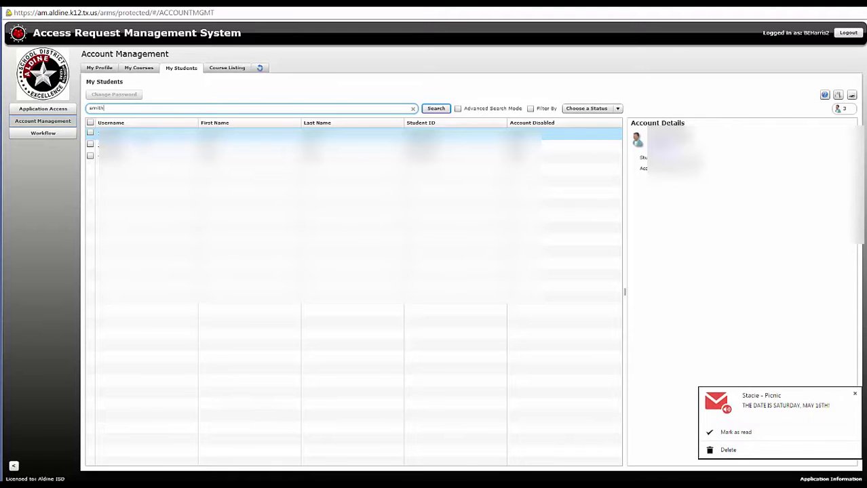
Tick the first of the three students found for 'smith'
click(91, 134)
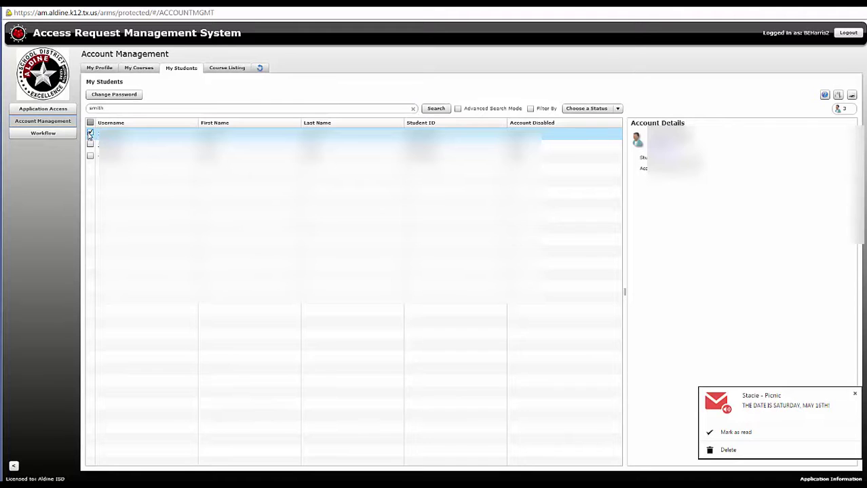
Open the student's Change Password form and turn off 'User Must Change Password at Next Login'
click(133, 98)
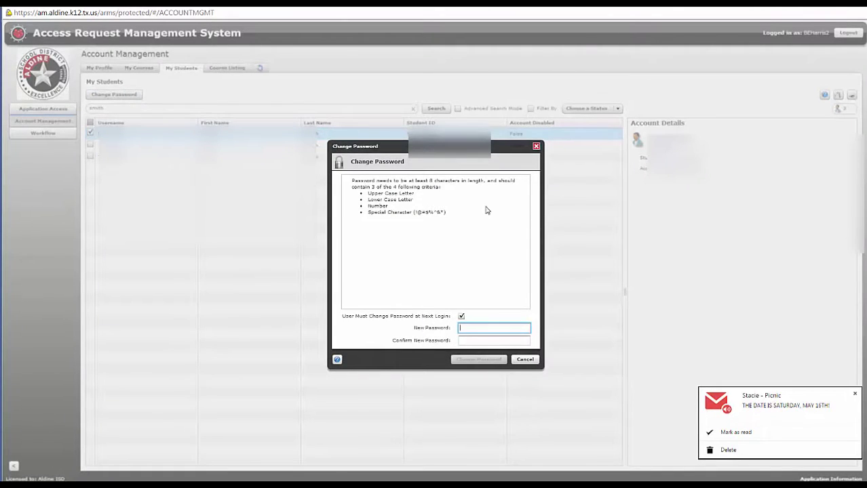
click(853, 393)
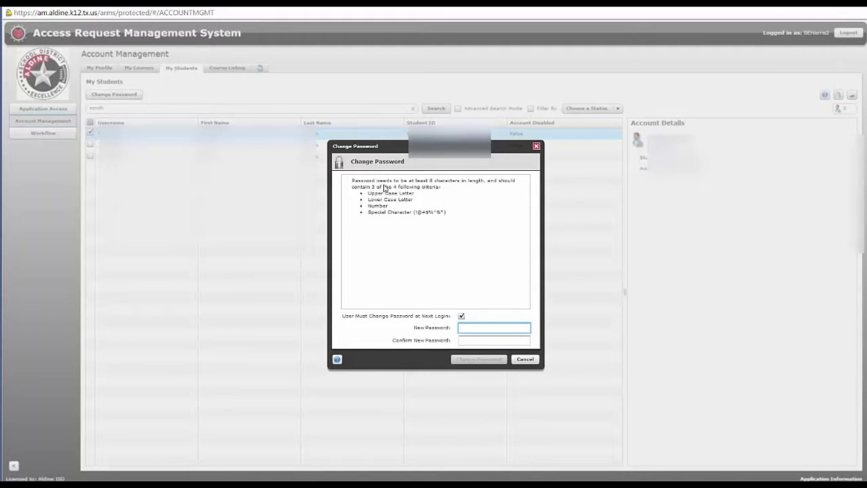
click(462, 316)
Enter the student's new password, then move to the Confirm field
click(483, 327)
text(*********)
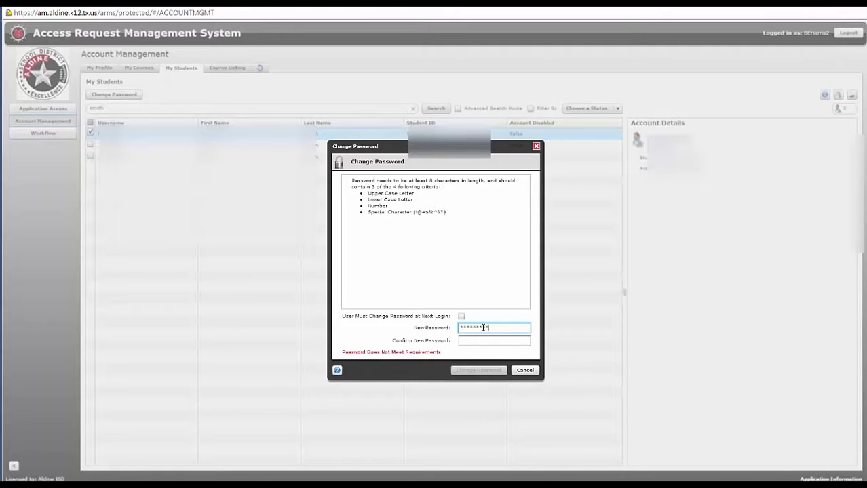
key(BackSpace)
key(BackSpace)
key(BackSpace)
key(BackSpace)
key(BackSpace)
key(BackSpace)
key(BackSpace)
key(BackSpace)
key(BackSpace)
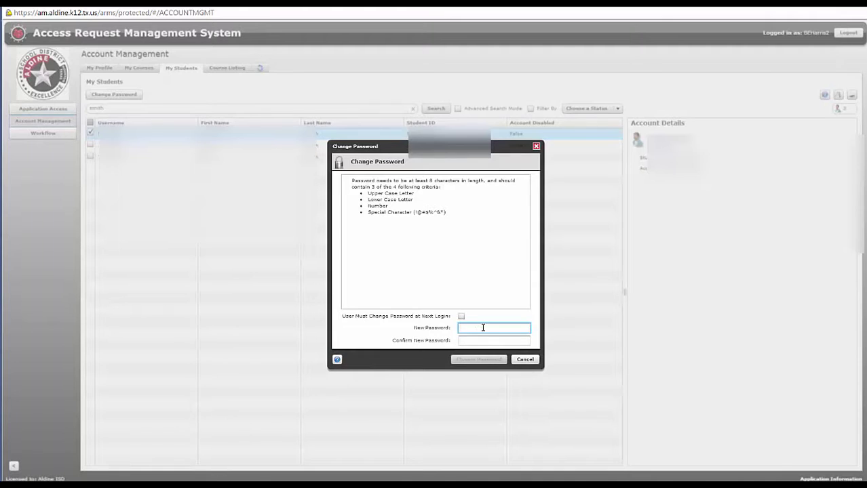
text(*)
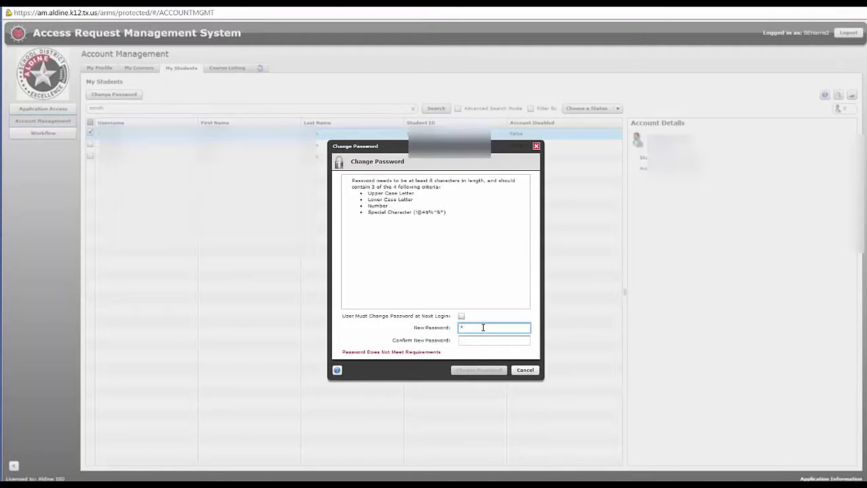
key(Tab)
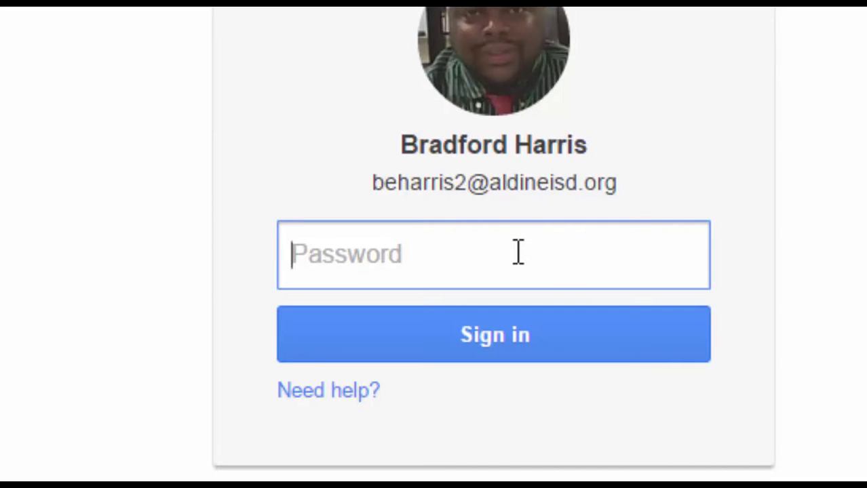
Sign in to Google with the account password
text(•••••)
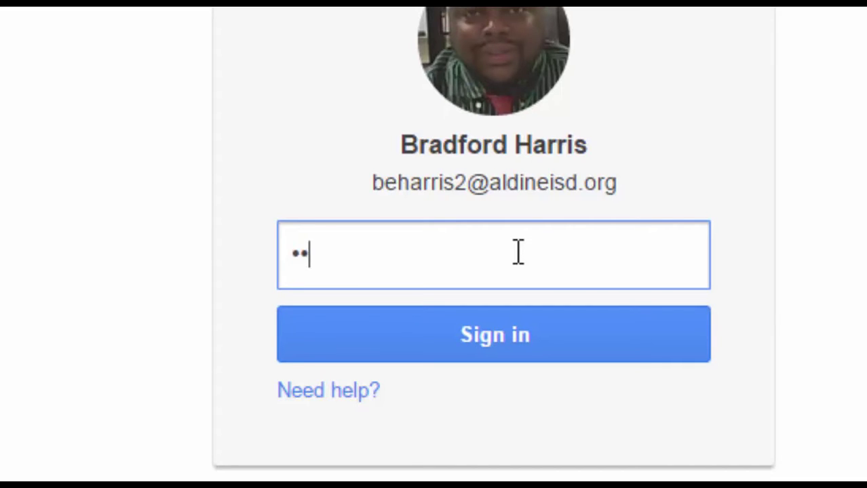
text(•••••)
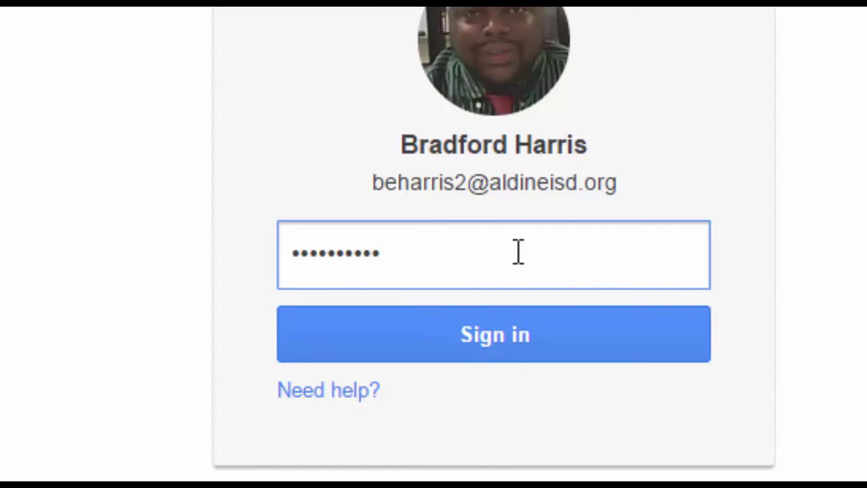
key(Return)
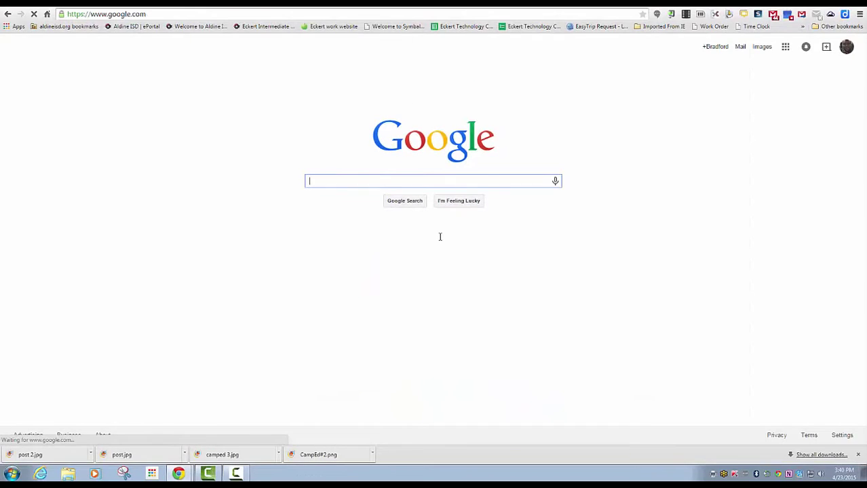